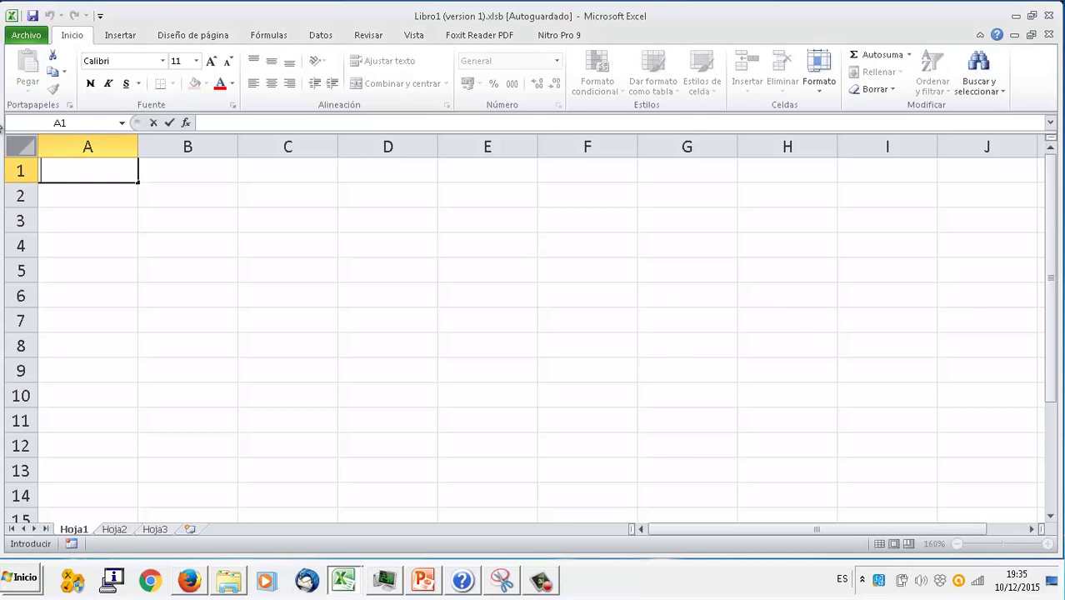
Select cell C3 and glance at the Vista ribbon before returning to Inicio
{"action": "left_click", "coordinate": [245, 210]}
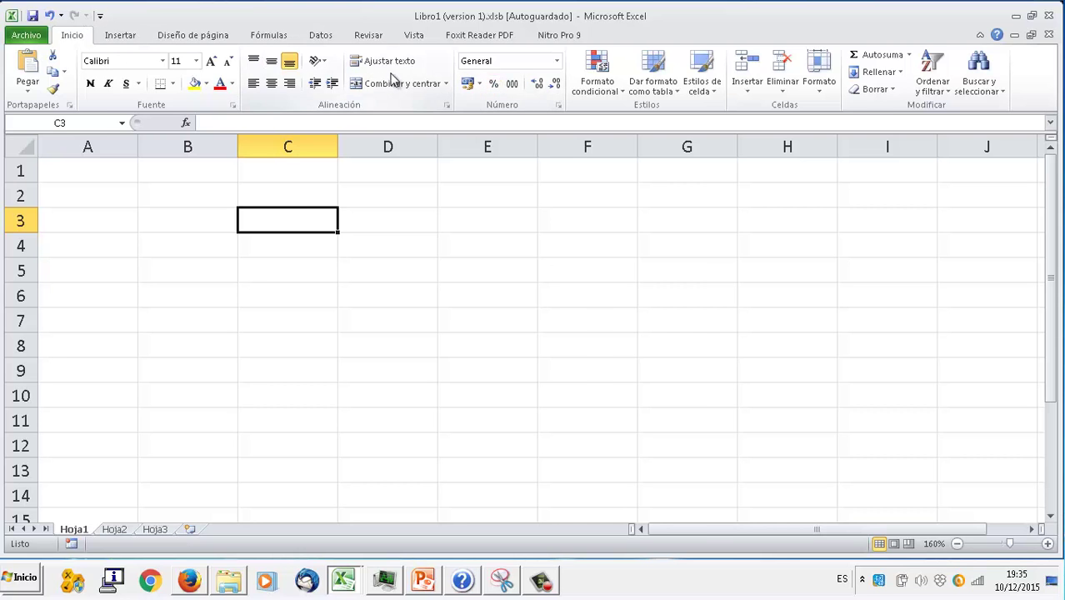
{"action": "left_click", "coordinate": [479, 40]}
{"action": "left_click", "coordinate": [405, 37]}
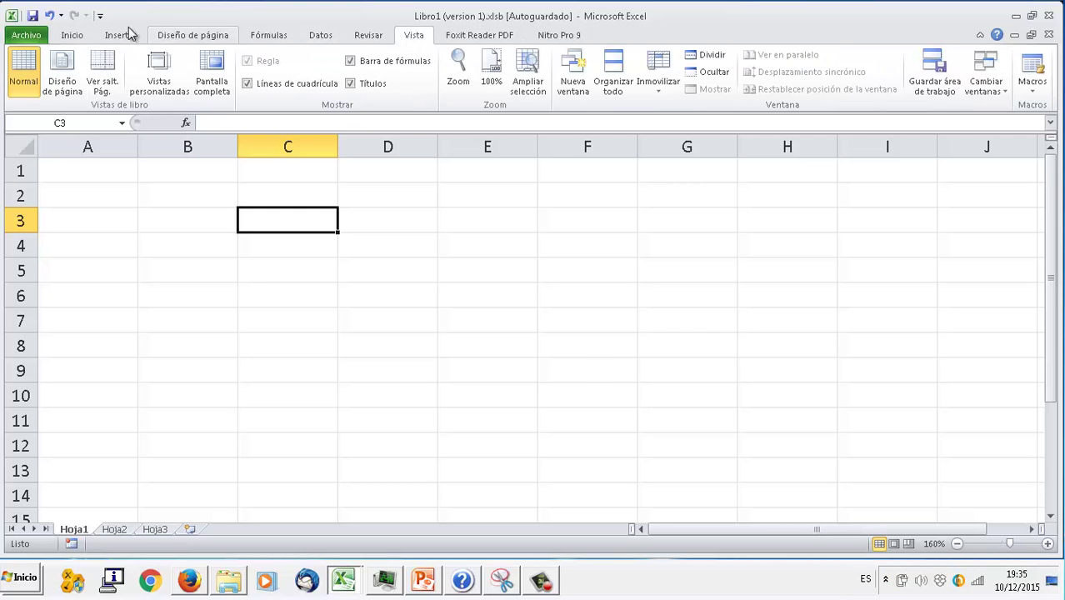
{"action": "left_click", "coordinate": [77, 36]}
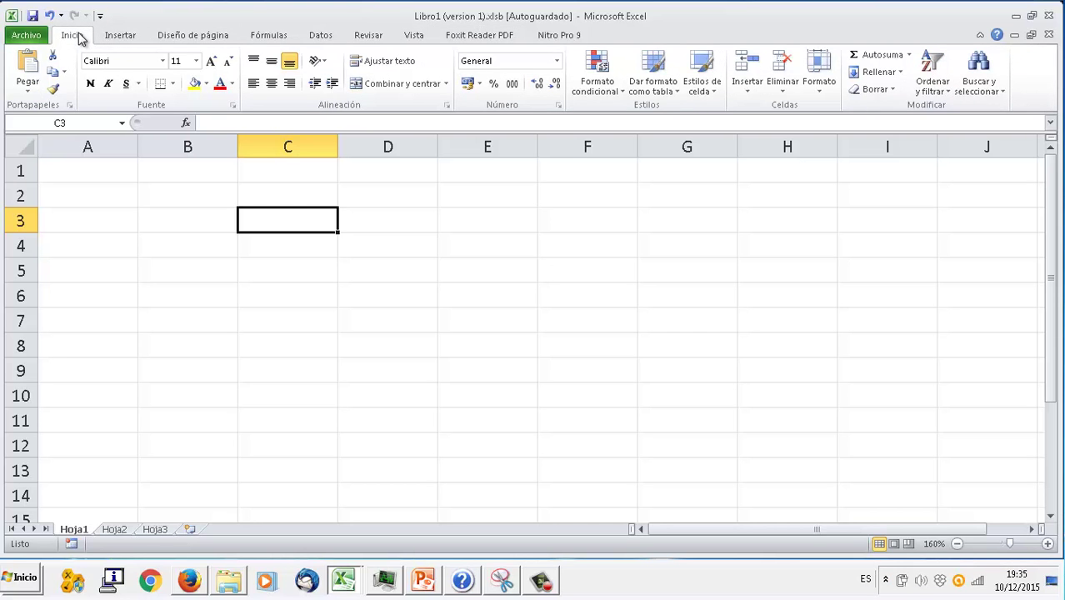
Add the Formulario... command from Todos los comandos to the Quick Access Toolbar and confirm
{"action": "left_click", "coordinate": [99, 17]}
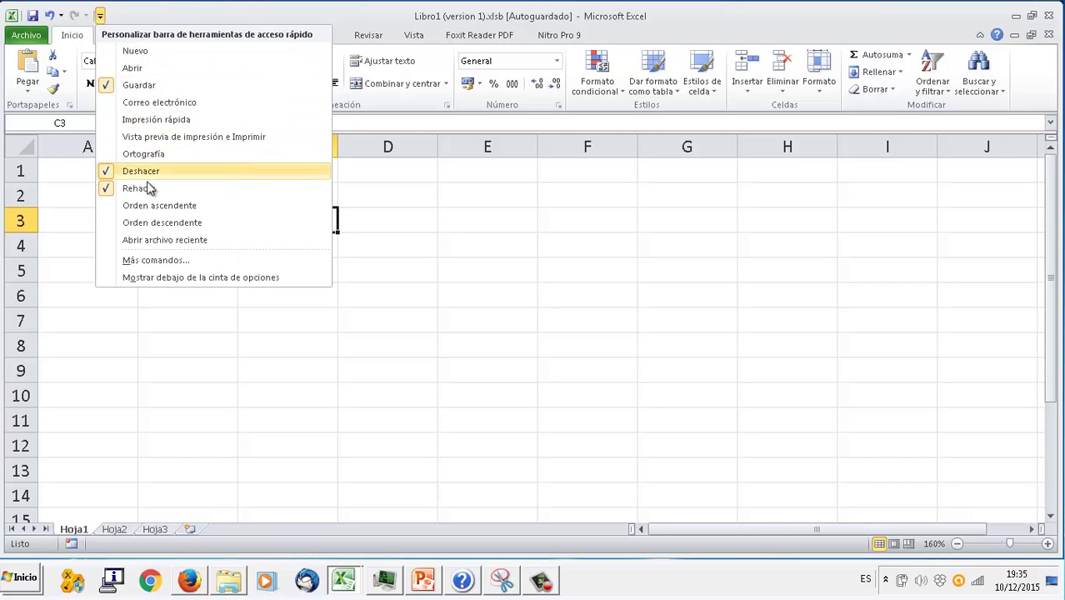
{"action": "left_click", "coordinate": [164, 261]}
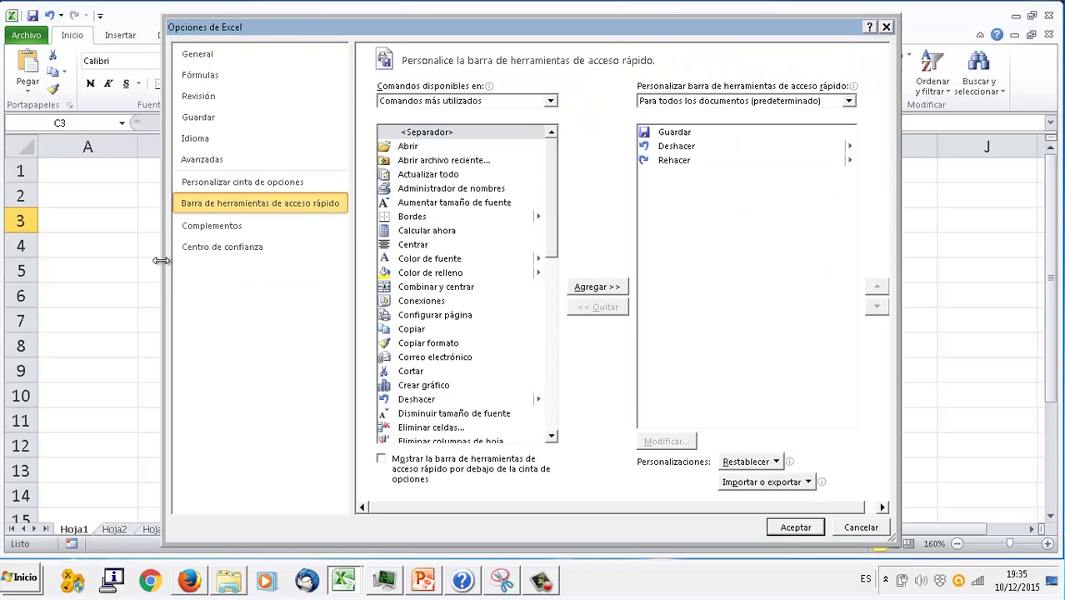
{"action": "left_click", "coordinate": [425, 100]}
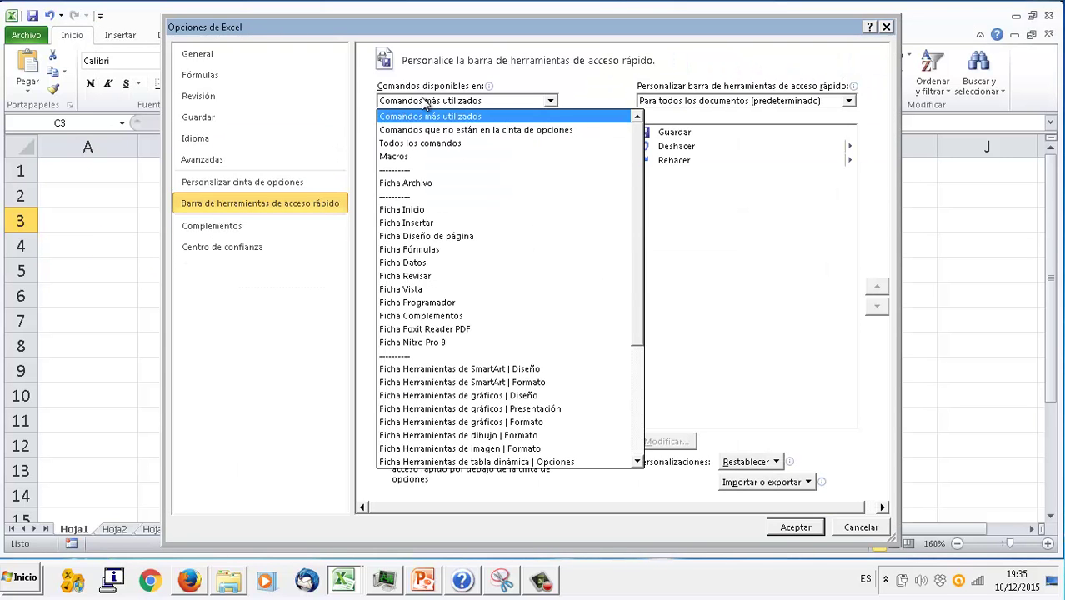
{"action": "left_click", "coordinate": [421, 143]}
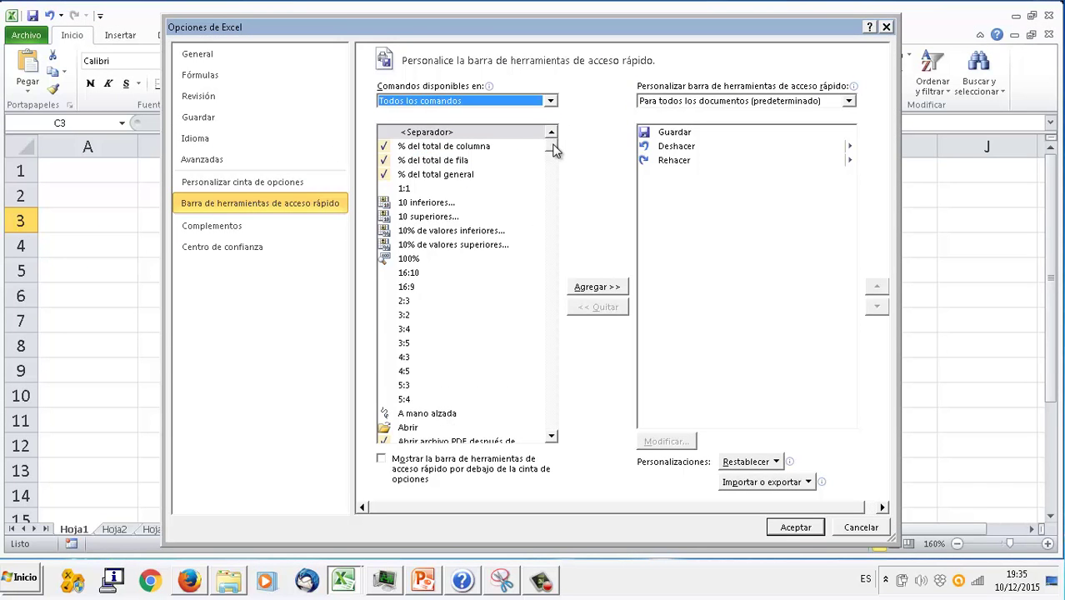
{"action": "left_click_drag", "start_coordinate": [551, 147], "coordinate": [537, 279]}
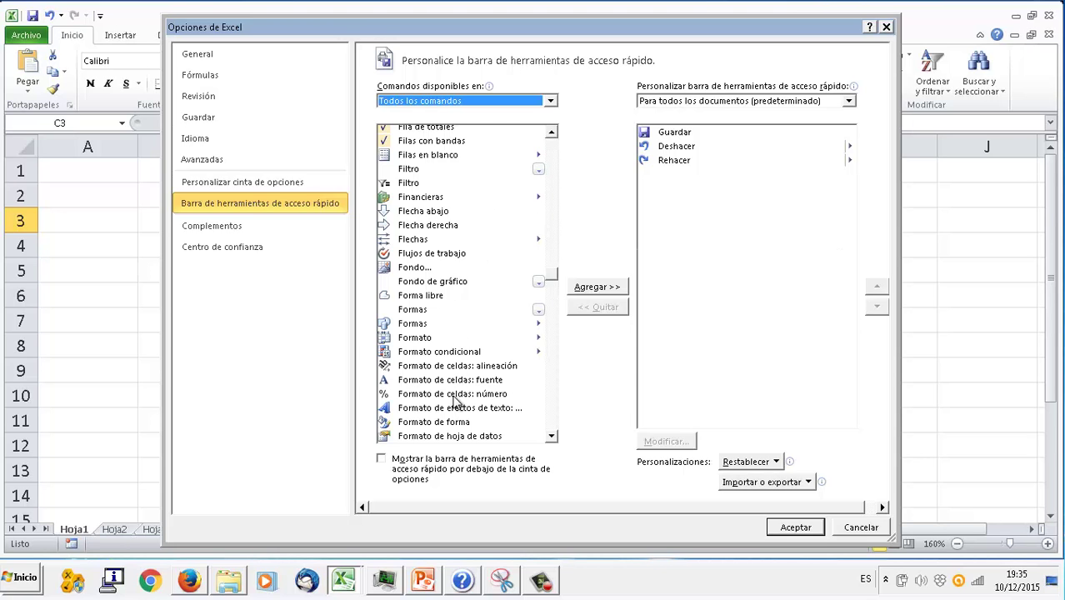
{"action": "scroll", "coordinate": [456, 403], "scroll_direction": "down", "scroll_amount": 1}
{"action": "scroll", "coordinate": [456, 403], "scroll_direction": "down", "scroll_amount": 3}
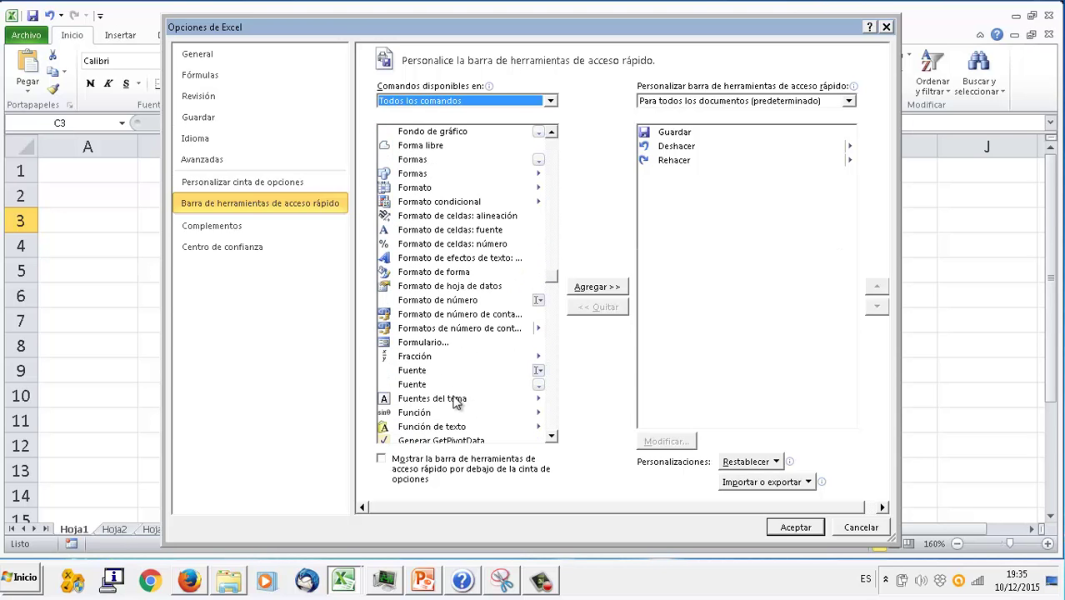
{"action": "left_click", "coordinate": [436, 341]}
{"action": "left_click", "coordinate": [575, 287]}
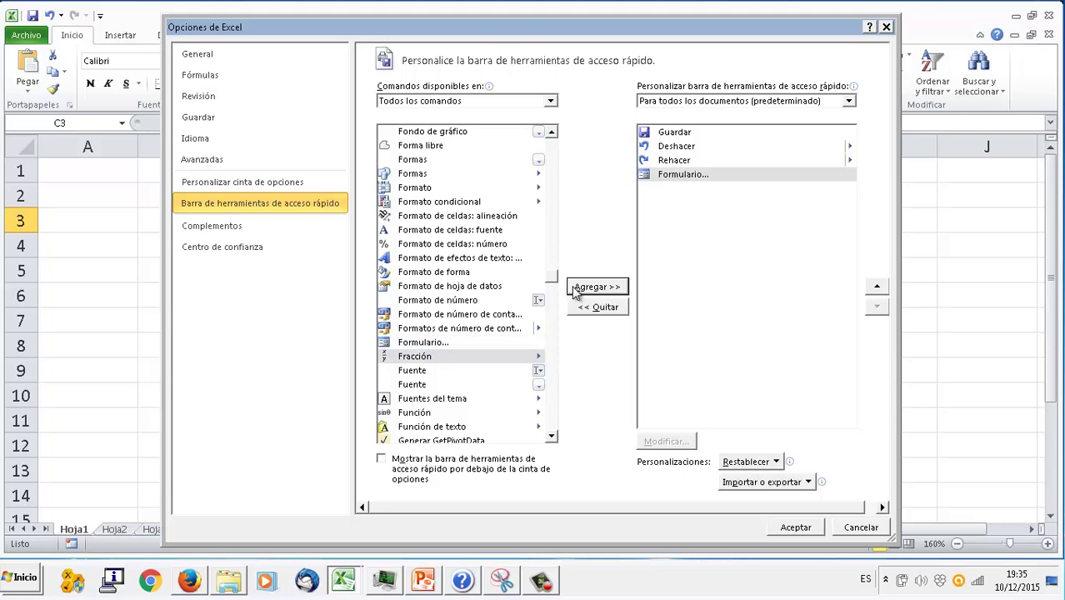
{"action": "left_click", "coordinate": [793, 528]}
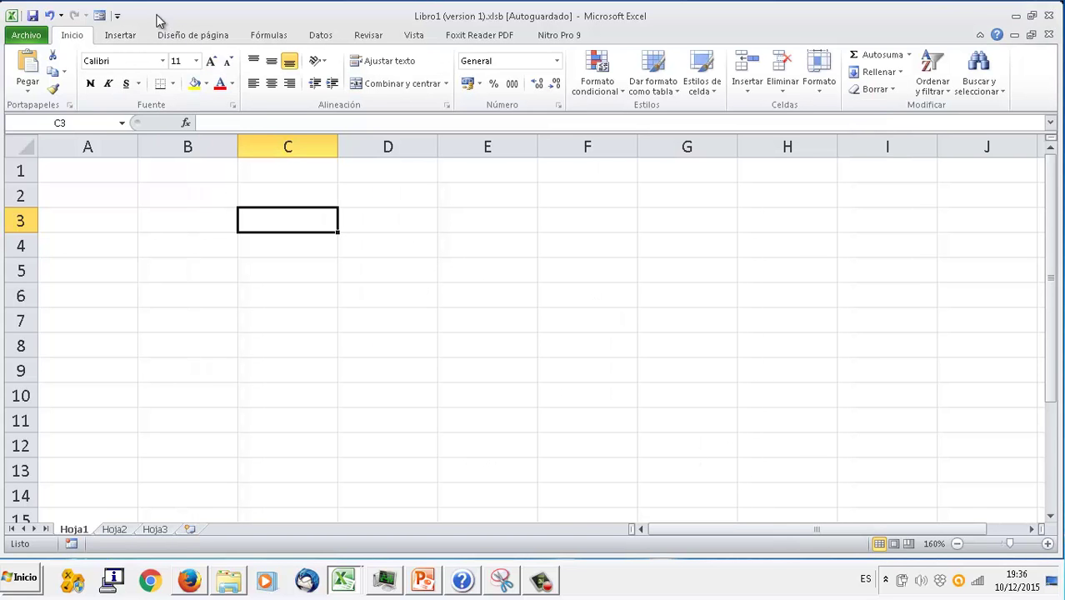
Enter headers Nombre, Apellidos, Dirección and CP in A1:D1
{"action": "left_click", "coordinate": [95, 185]}
{"action": "left_click", "coordinate": [105, 169]}
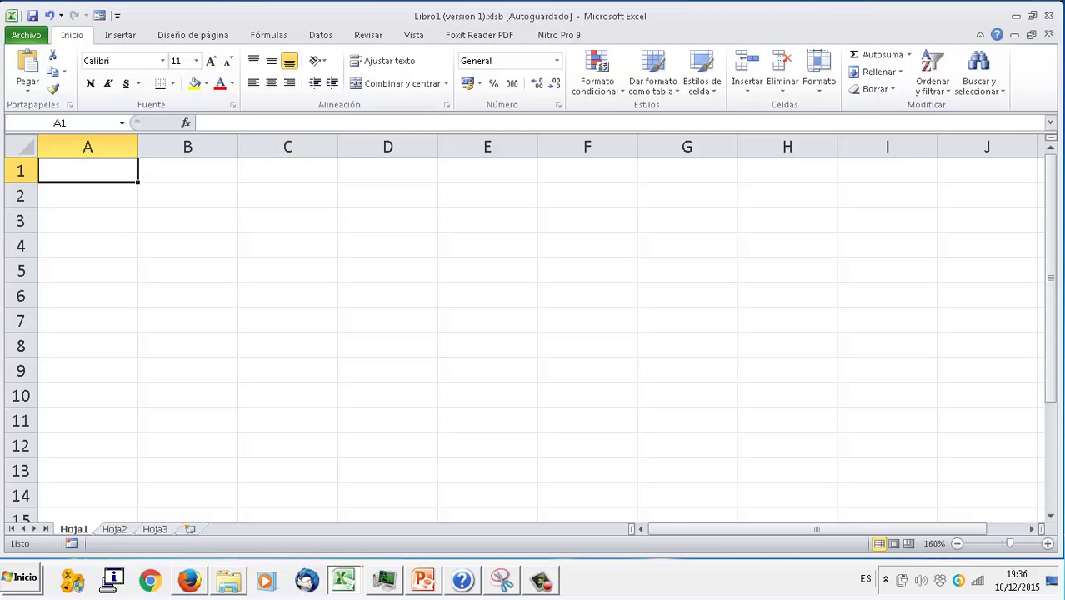
{"action": "type", "text": "Nombre"}
{"action": "key", "text": "Tab"}
{"action": "type", "text": "Apell"}
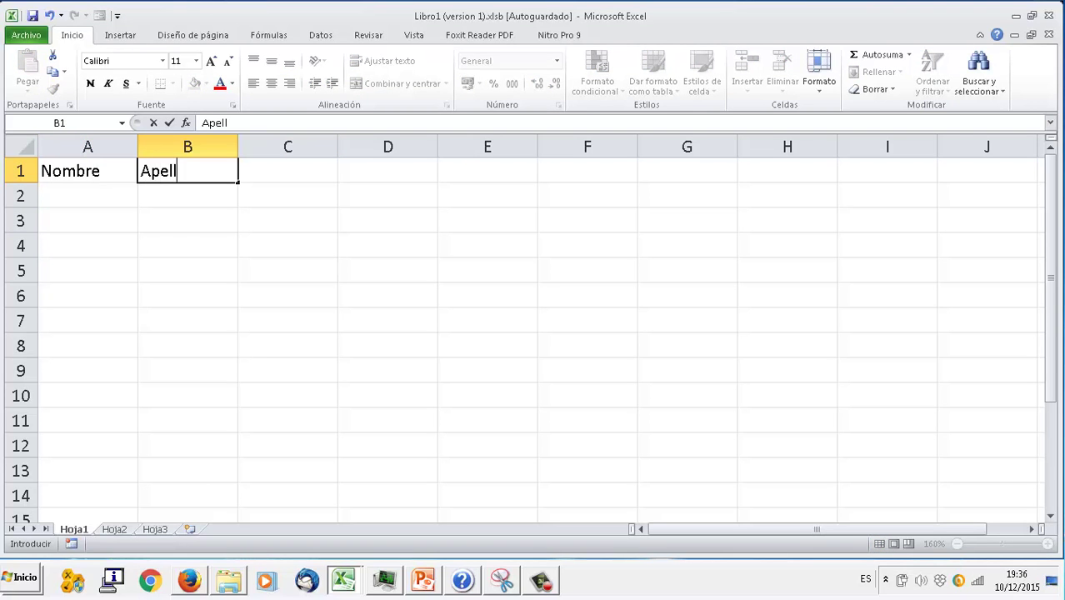
{"action": "type", "text": "idos"}
{"action": "key", "text": "Tab"}
{"action": "type", "text": "Dirección"}
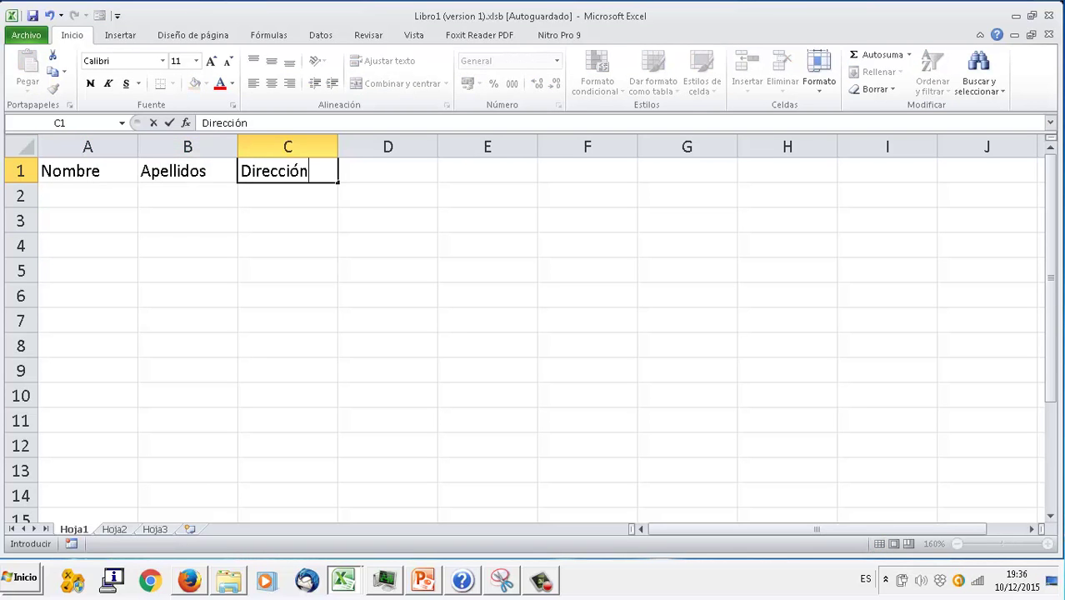
{"action": "key", "text": "Tab"}
{"action": "type", "text": "CP"}
{"action": "key", "text": "Tab"}
Finish the header row with Población, Categoría and Sueldo in E1:G1
{"action": "type", "text": "Pobal"}
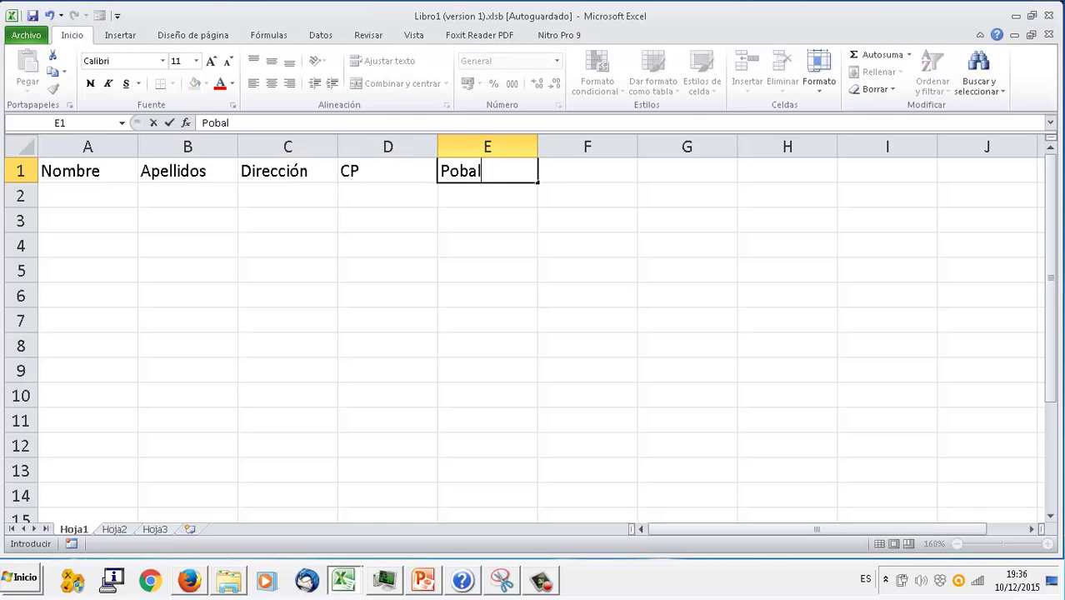
{"action": "key", "text": "BackSpace"}
{"action": "key", "text": "BackSpace"}
{"action": "key", "text": "BackSpace"}
{"action": "type", "text": "blación"}
{"action": "key", "text": "Tab"}
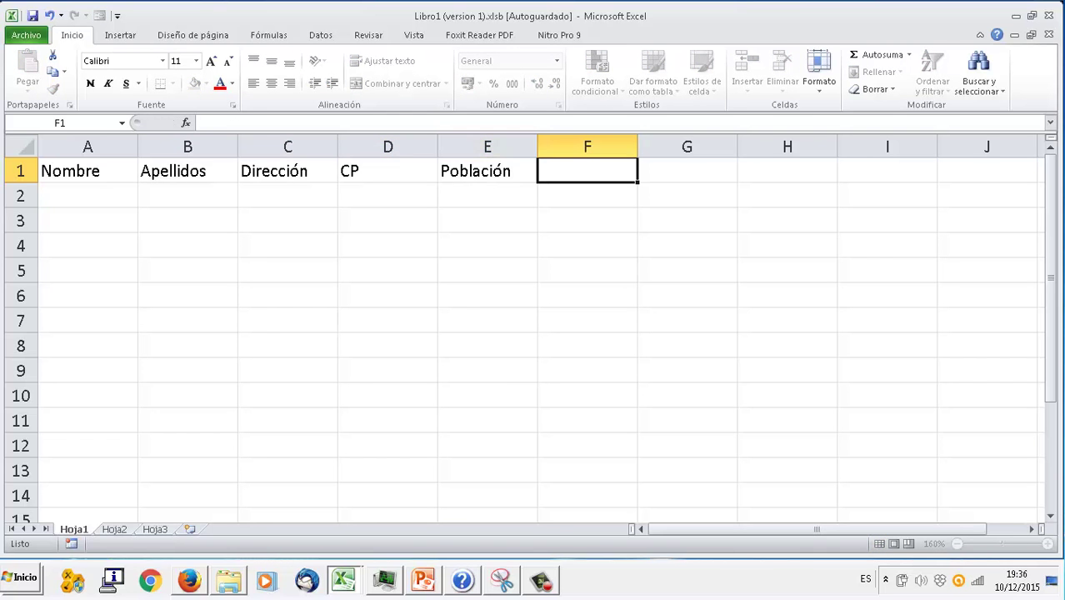
{"action": "type", "text": "Categor"}
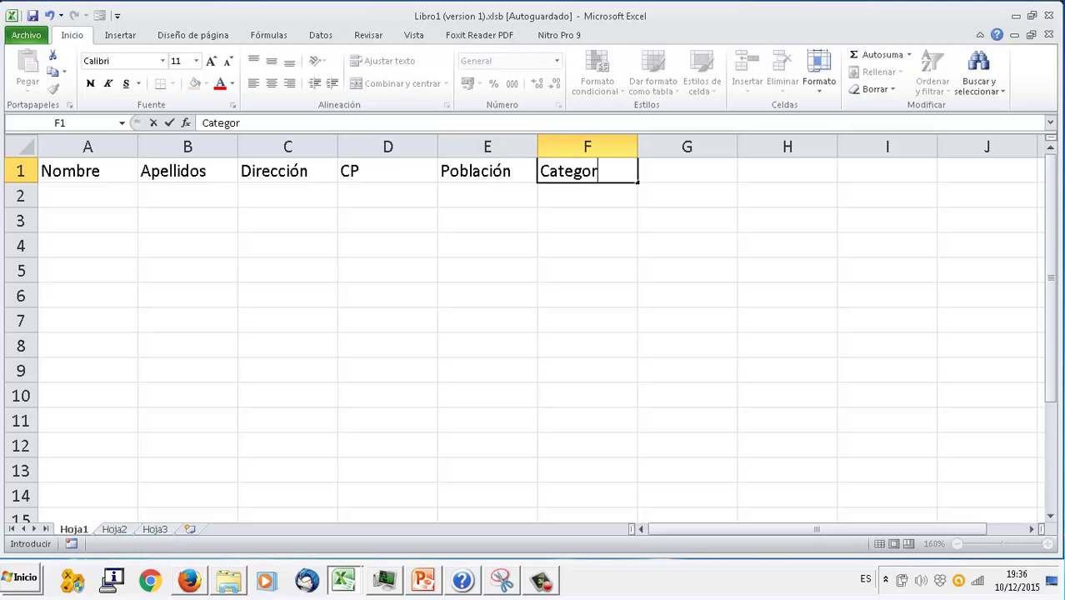
{"action": "type", "text": "ía"}
{"action": "key", "text": "Tab"}
{"action": "type", "text": "Sueld"}
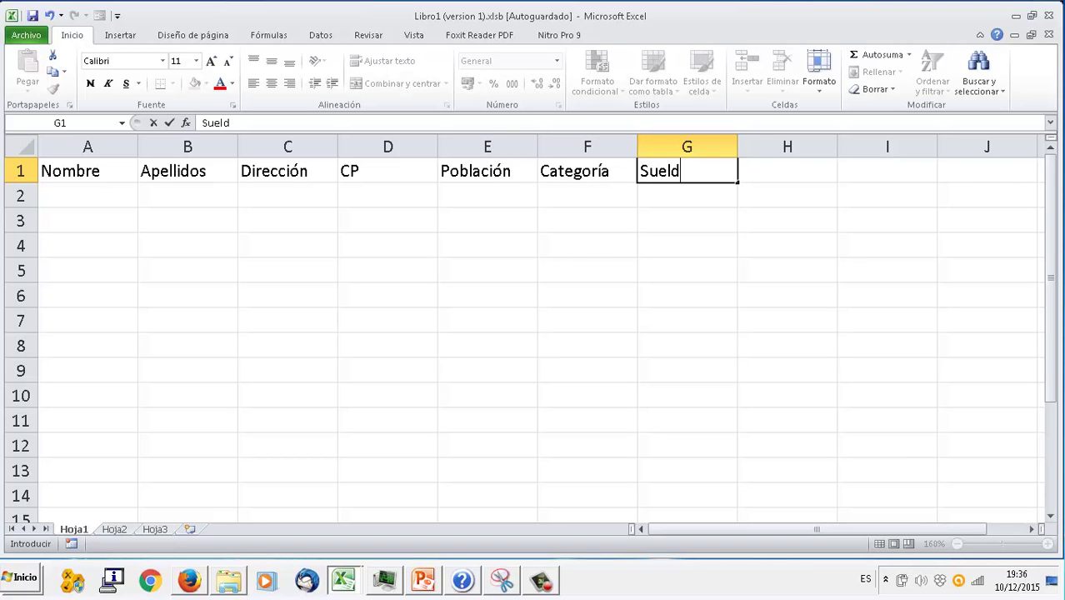
{"action": "type", "text": "o"}
{"action": "key", "text": "Return"}
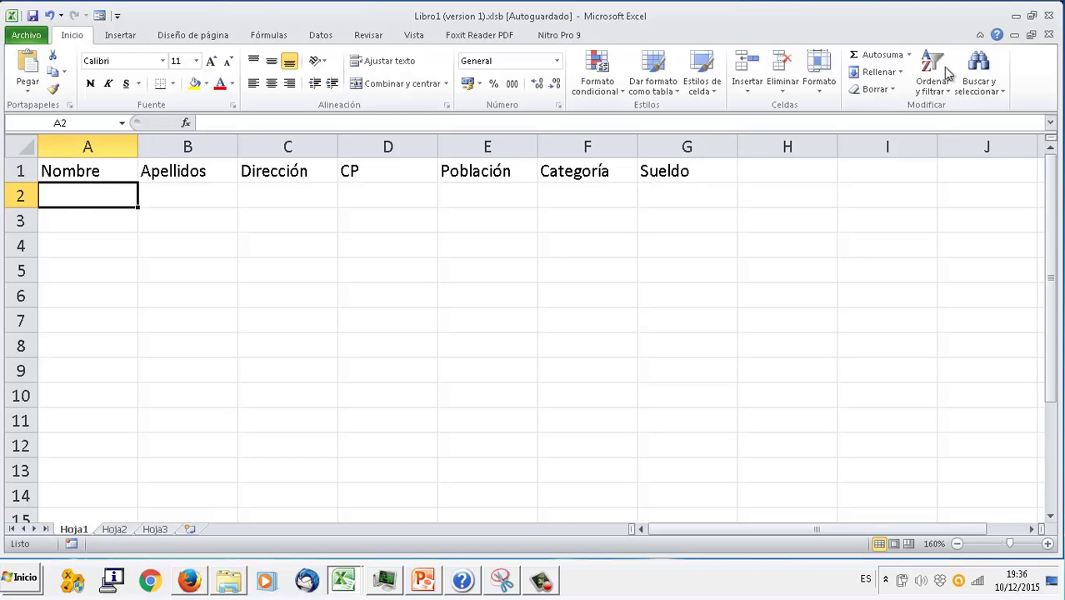
From cell A1, open Formulario and accept row 1 as the field labels
{"action": "left_click", "coordinate": [110, 170]}
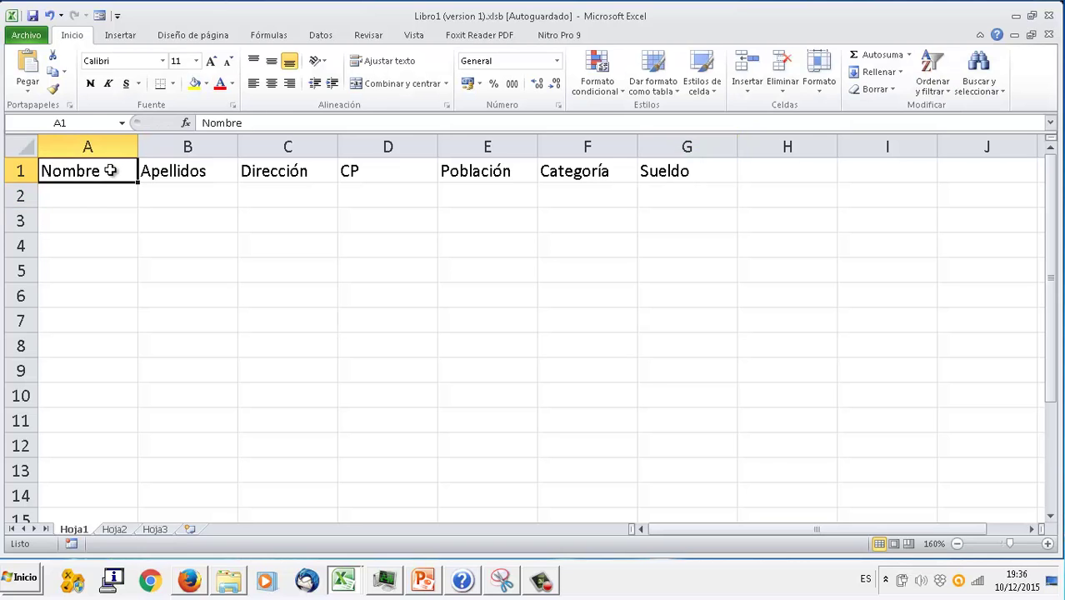
{"action": "left_click", "coordinate": [101, 15]}
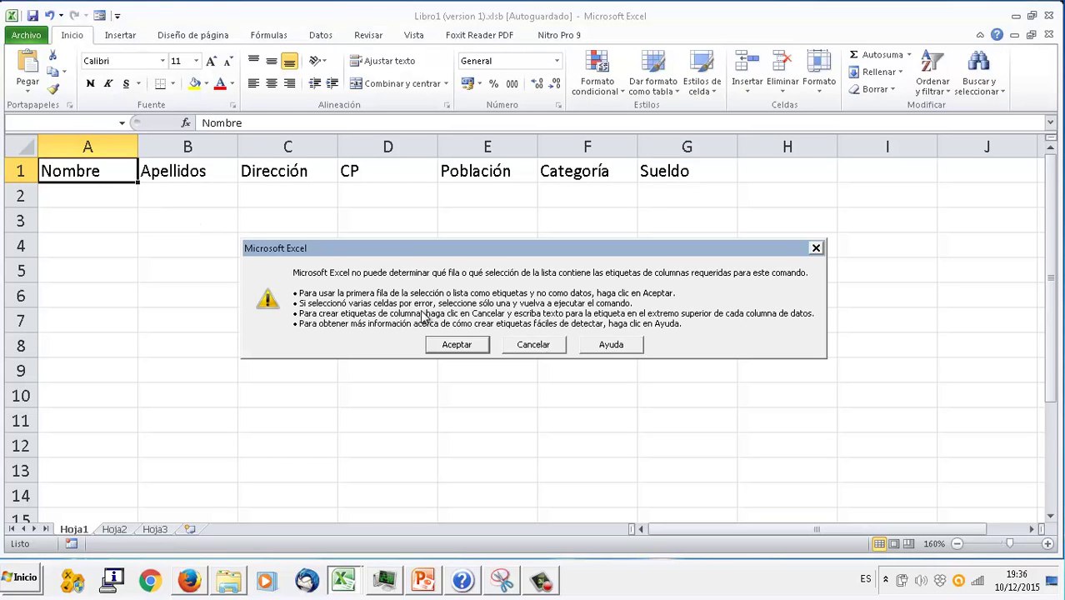
{"action": "left_click", "coordinate": [478, 347]}
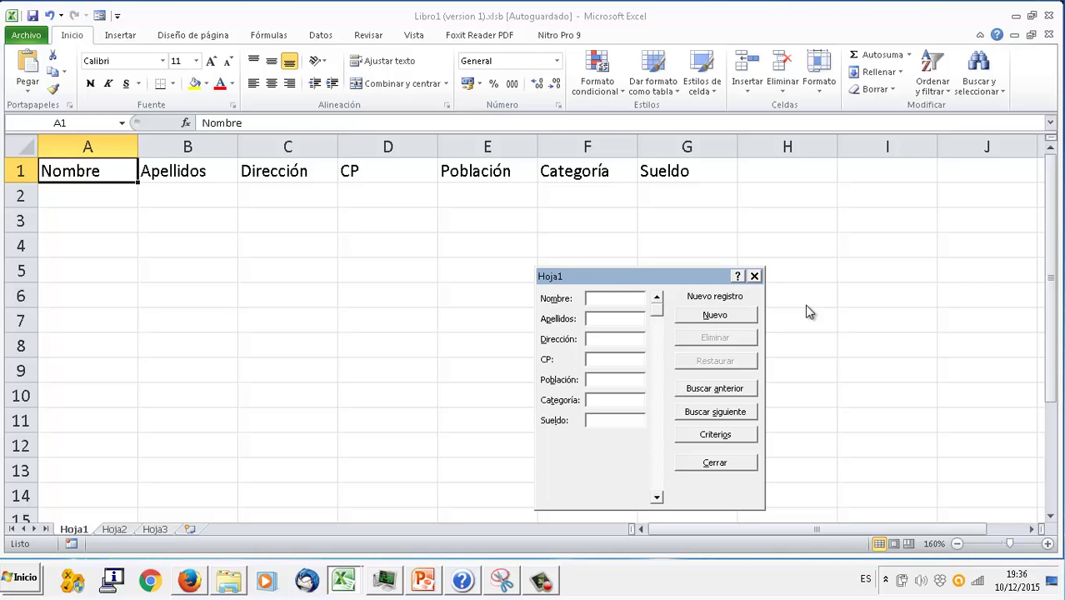
Enter the first employee's name, surname, address and postcode, plus Estepona, Oficial 1ª and salary 1000, then add it
{"action": "key", "text": "Tab"}
{"action": "key", "text": "Tab"}
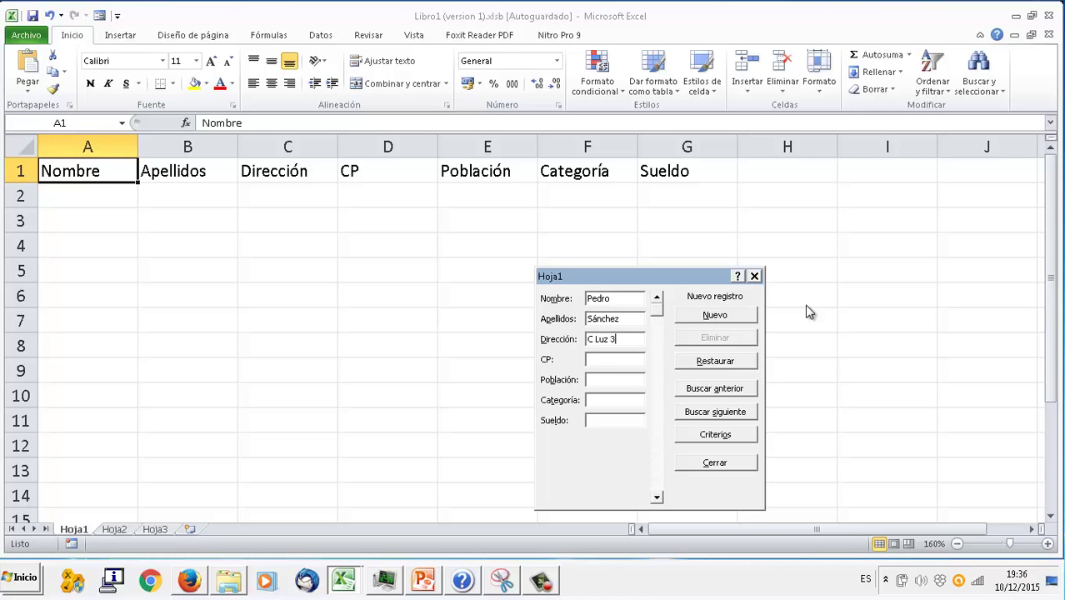
{"action": "type", "text": "29680"}
{"action": "key", "text": "Tab"}
{"action": "type", "text": "Estepona"}
{"action": "type", "text": "Oficial 1ª"}
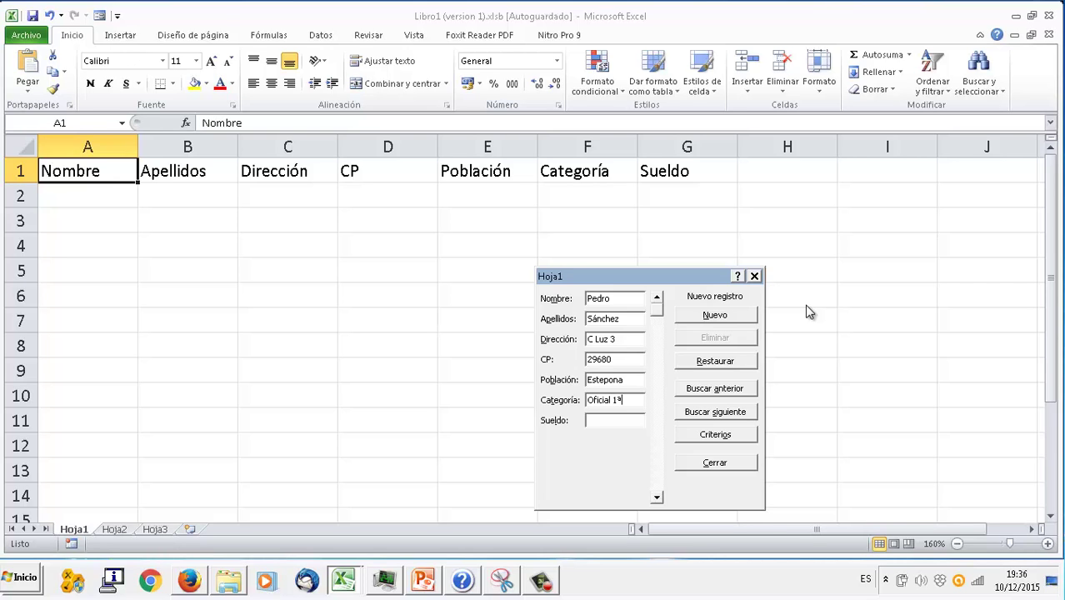
{"action": "type", "text": "000"}
{"action": "key", "text": "Tab"}
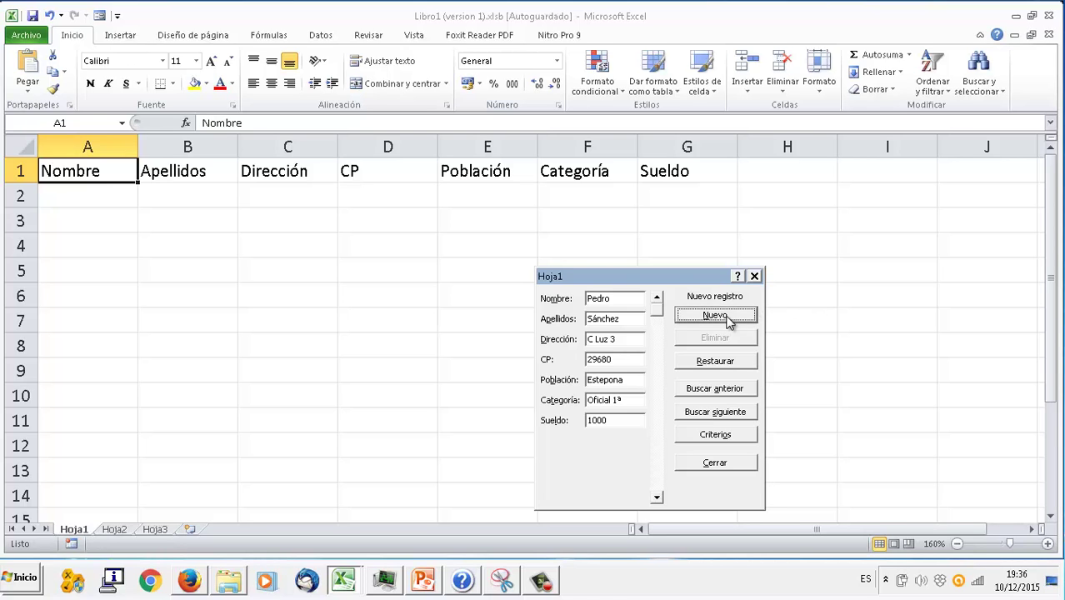
{"action": "key", "text": "Return"}
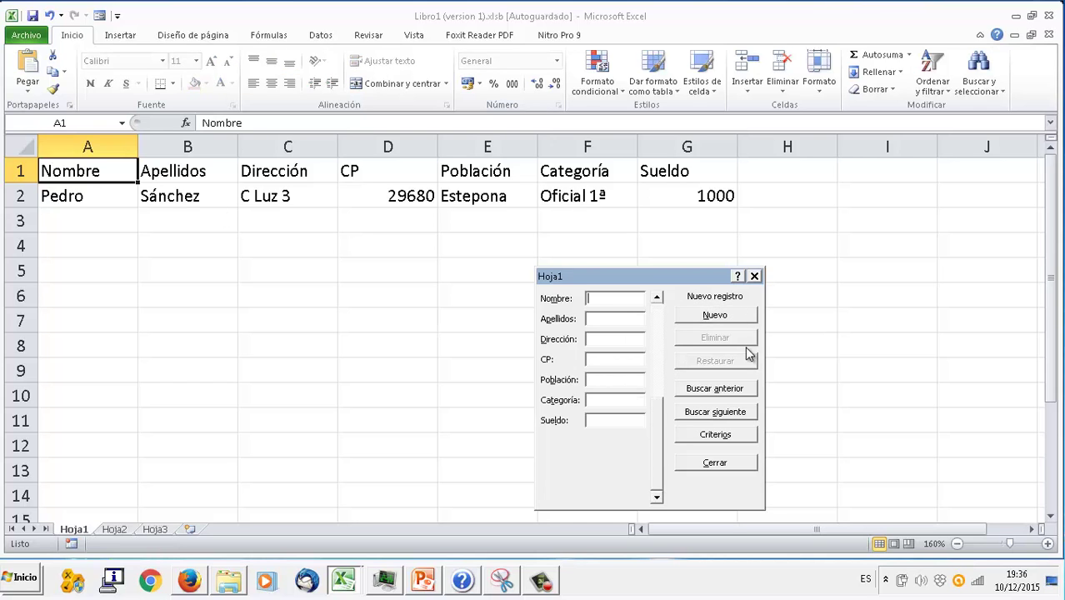
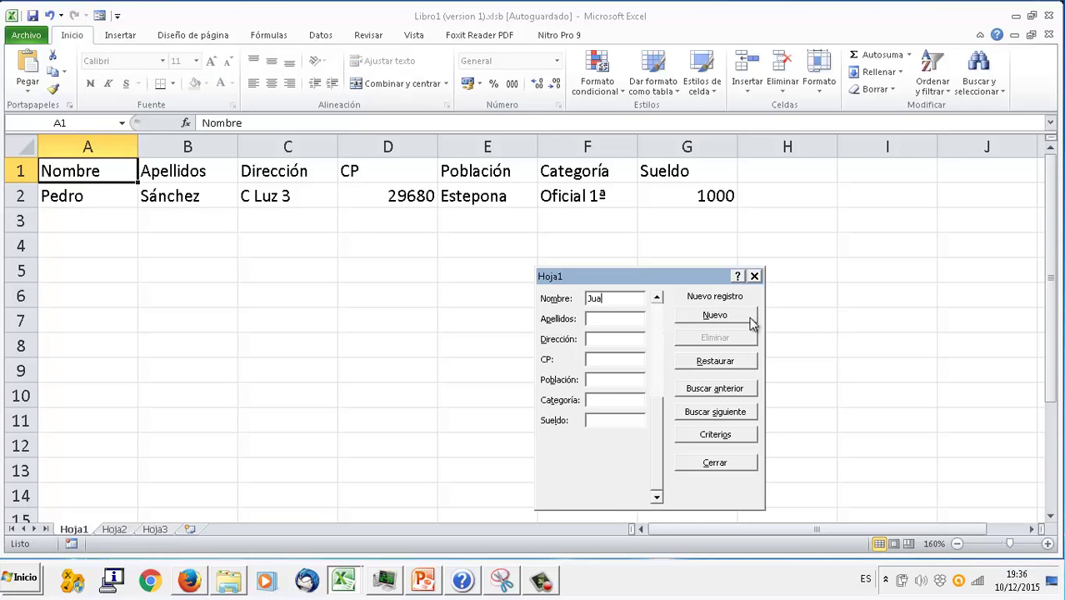
Enter the second employee's name, surname, address and postcode, plus Algeciras, Encargada and salary 2000, then click Nuevo
{"action": "key", "text": "Tab"}
{"action": "key", "text": "Tab"}
{"action": "type", "text": "11"}
{"action": "type", "text": "100"}
{"action": "type", "text": "Alg"}
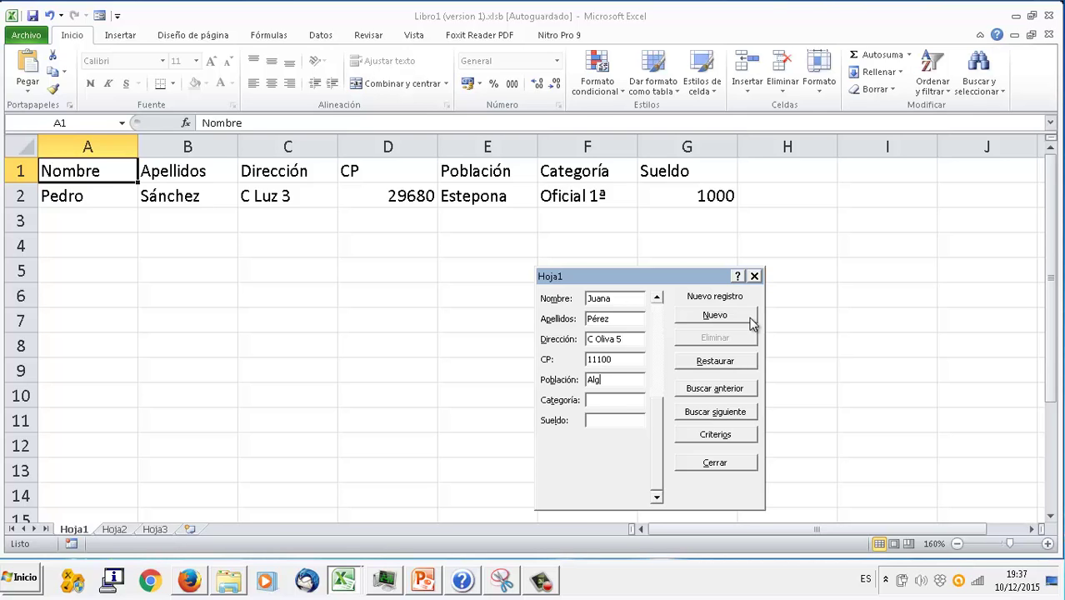
{"action": "type", "text": "eciras"}
{"action": "key", "text": "Tab"}
{"action": "type", "text": "Encargada"}
{"action": "type", "text": "2000"}
{"action": "left_click", "coordinate": [753, 321]}
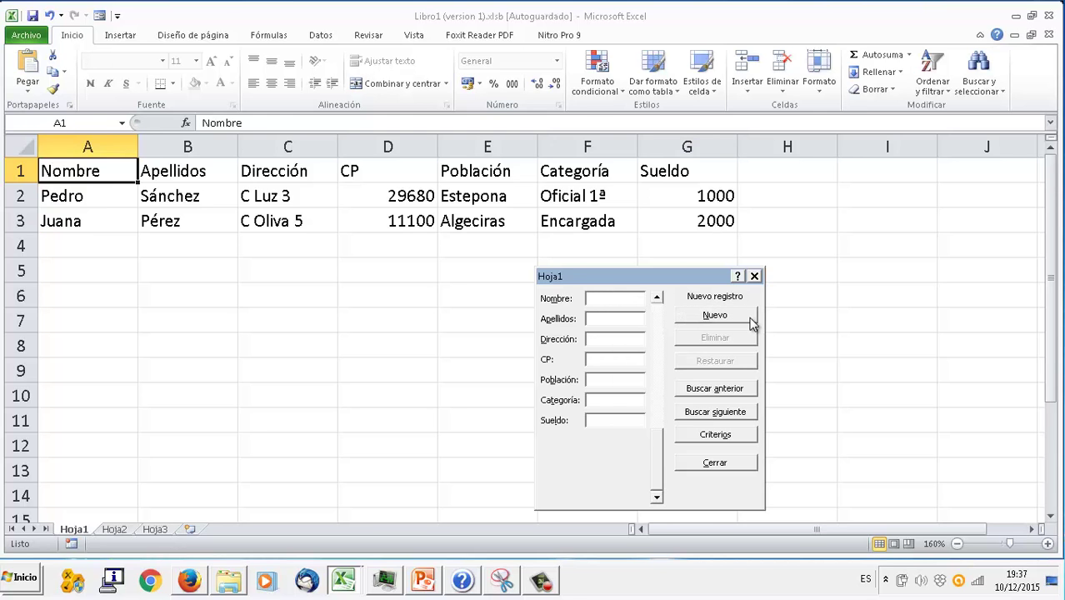
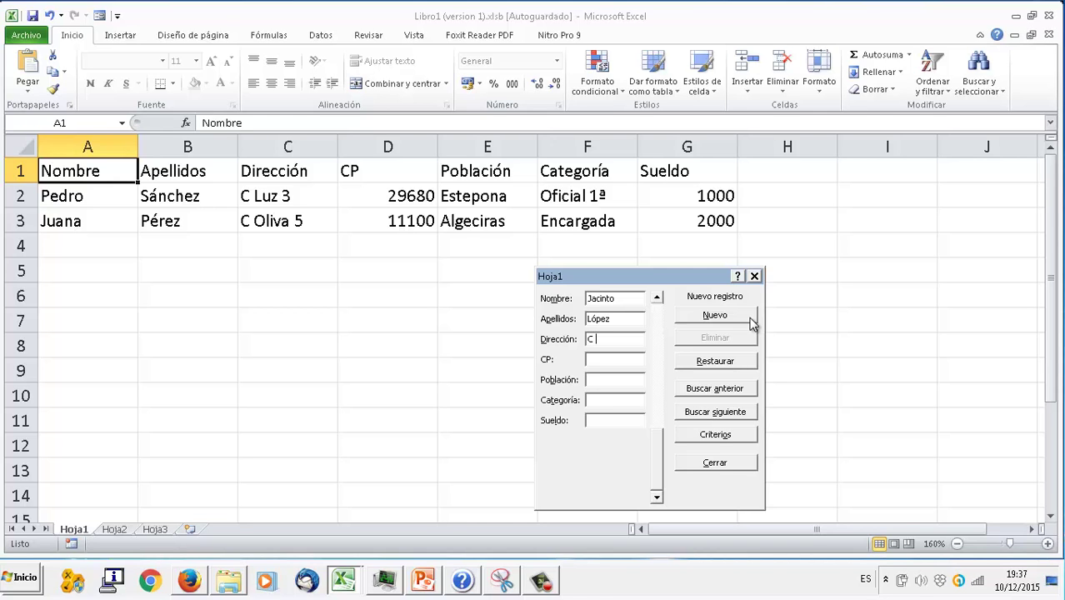
Enter the third employee's name, surname, address and postcode, plus Estepona, Oficial 2ª and salary 800, then add it
{"action": "type", "text": "29680"}
{"action": "type", "text": "Estepona"}
{"action": "key", "text": "Tab"}
{"action": "type", "text": "O"}
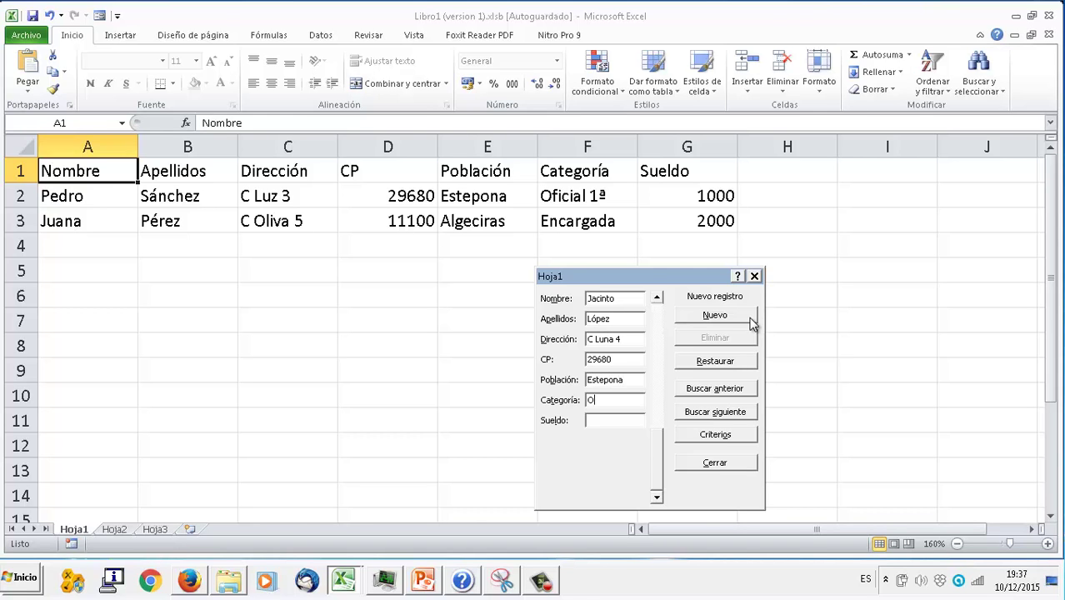
{"action": "type", "text": "ficial 2ª"}
{"action": "key", "text": "Tab"}
{"action": "type", "text": "800"}
{"action": "key", "text": "Return"}
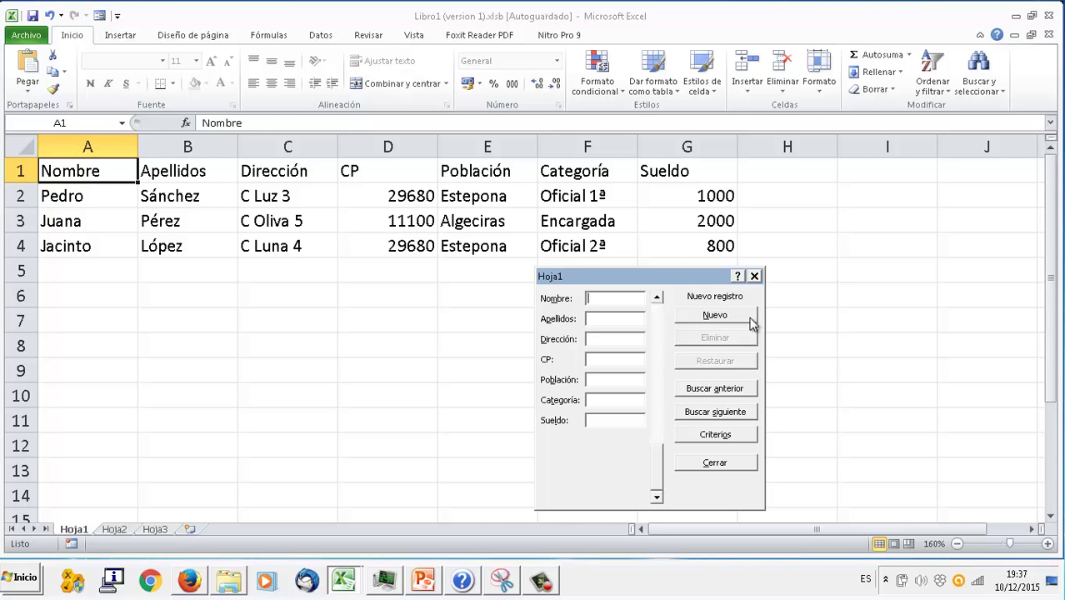
{"action": "left_click", "coordinate": [730, 392]}
{"action": "left_click", "coordinate": [730, 392]}
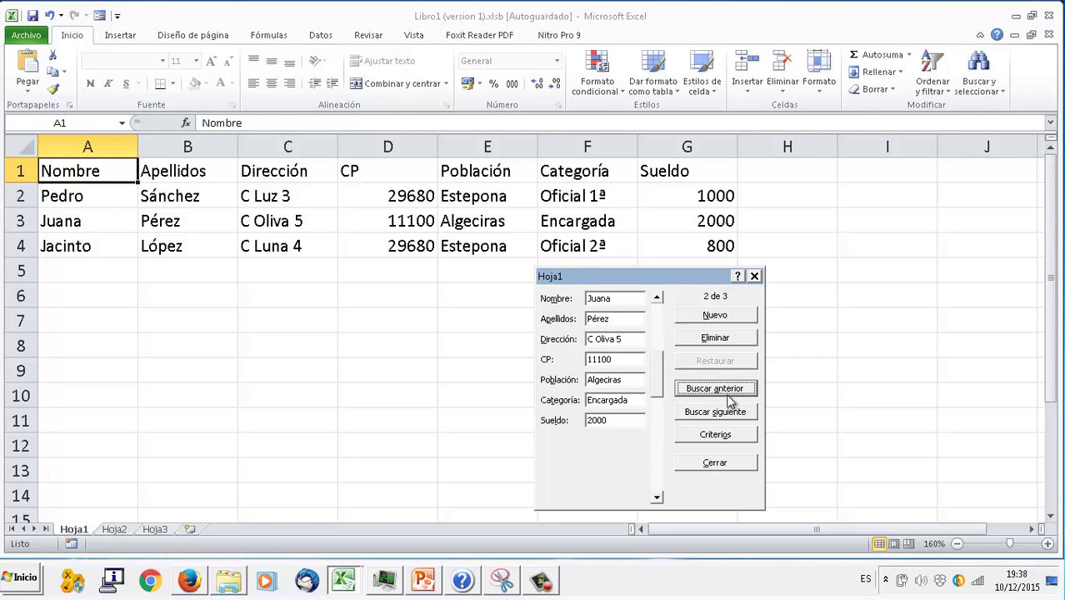
{"action": "left_click", "coordinate": [730, 399]}
{"action": "left_click", "coordinate": [725, 414]}
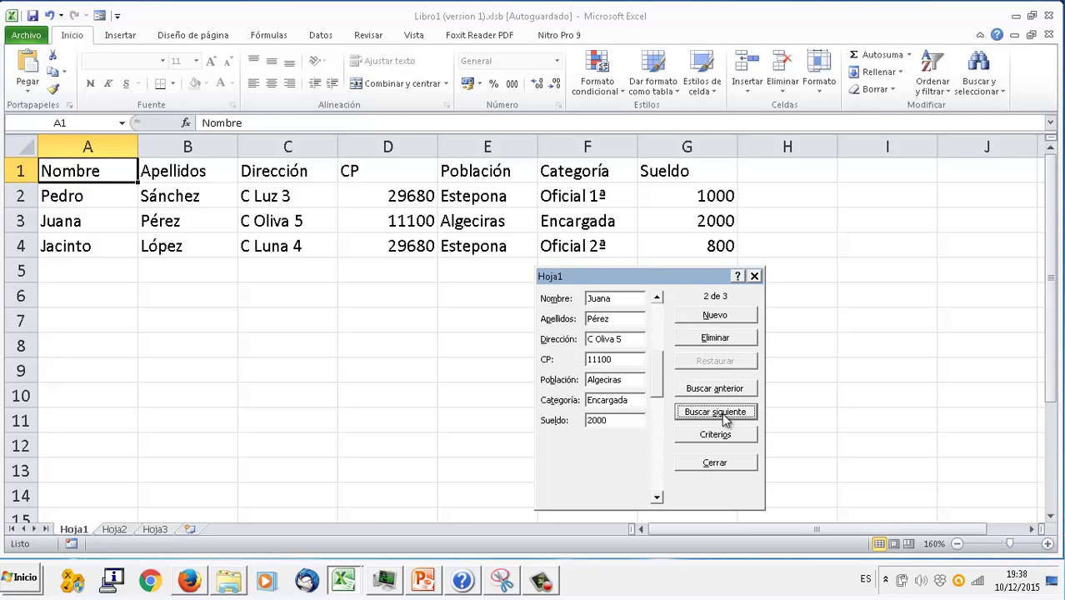
{"action": "left_click", "coordinate": [723, 416]}
{"action": "mouse_move", "coordinate": [660, 427]}
{"action": "left_mouse_down"}
{"action": "mouse_move", "coordinate": [661, 477]}
{"action": "mouse_move", "coordinate": [664, 329]}
{"action": "left_mouse_up"}
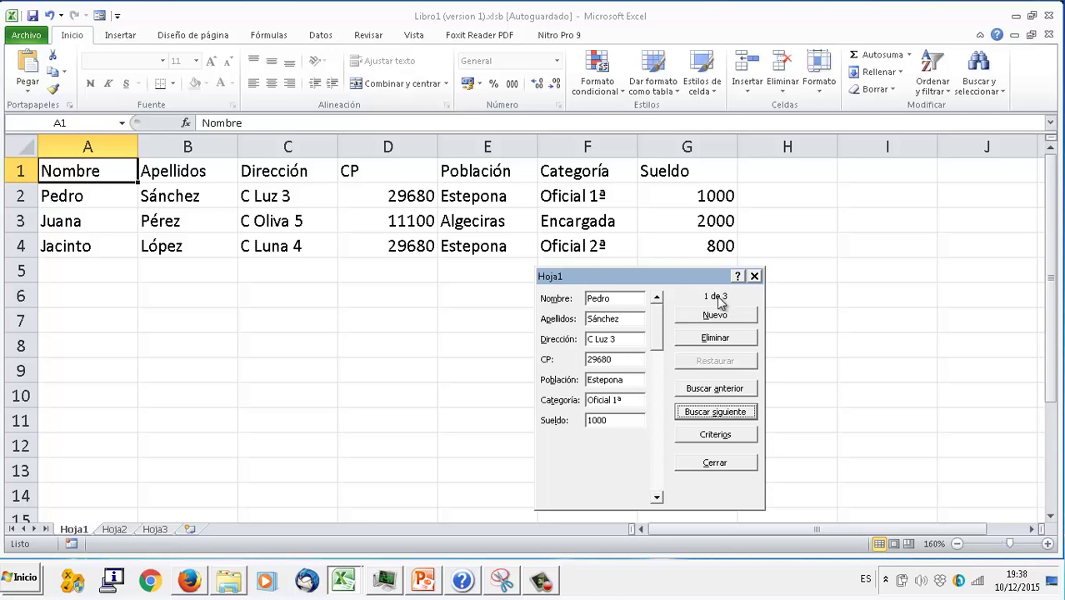
{"action": "left_click", "coordinate": [656, 403]}
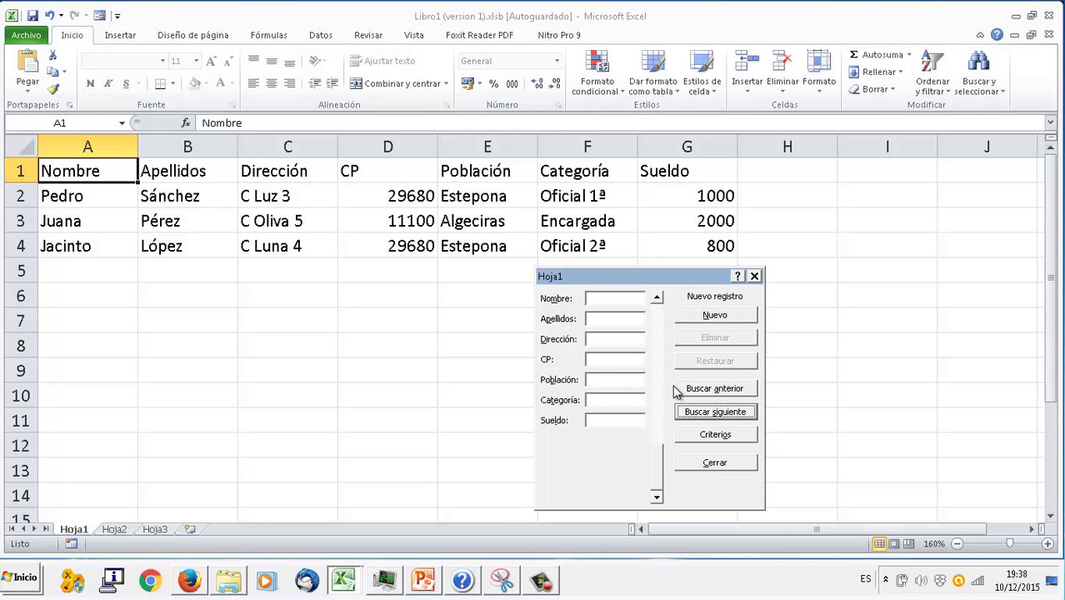
Use Criterios to search the records by the first employee's first name
{"action": "left_click", "coordinate": [721, 435]}
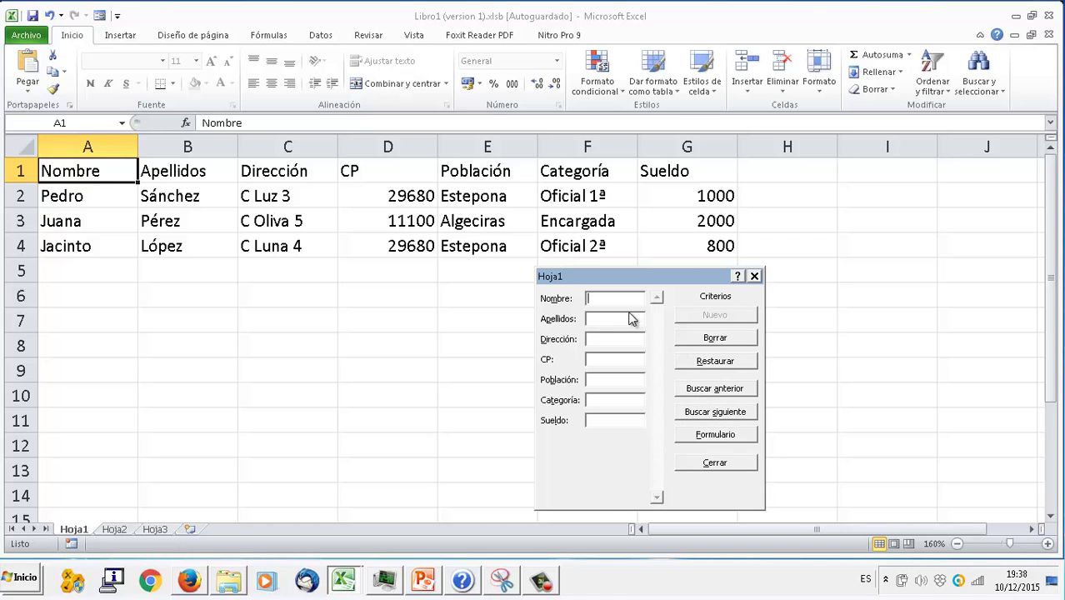
{"action": "type", "text": "Pe"}
{"action": "type", "text": "dro"}
{"action": "key", "text": "Return"}
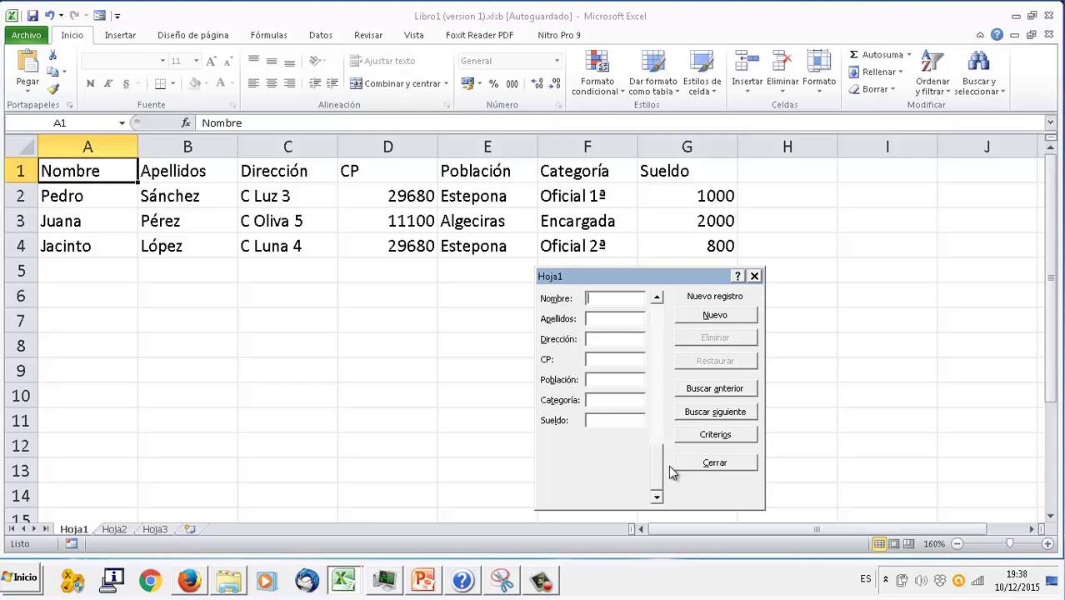
{"action": "left_click_drag", "start_coordinate": [659, 457], "coordinate": [660, 338]}
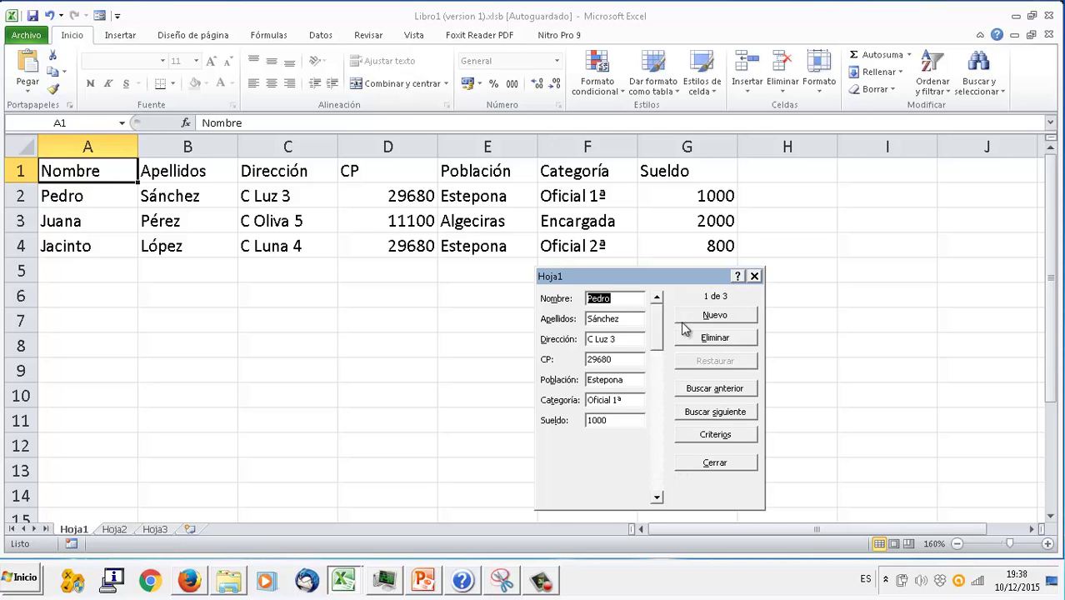
Return from criteria mode to browsing records, close the data form and select cell E5
{"action": "left_click", "coordinate": [719, 434]}
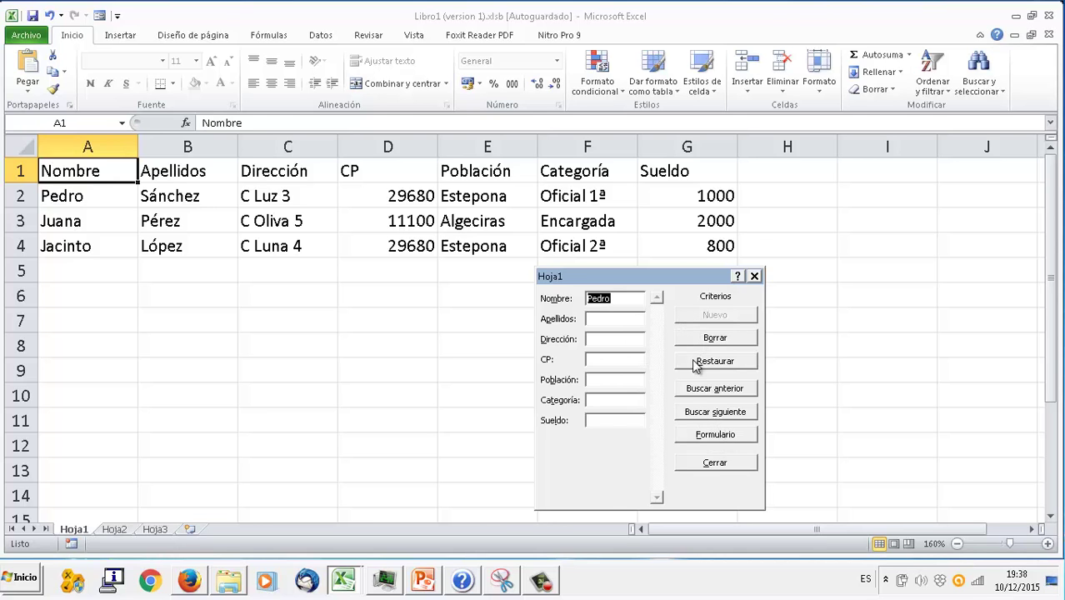
{"action": "left_click", "coordinate": [715, 412]}
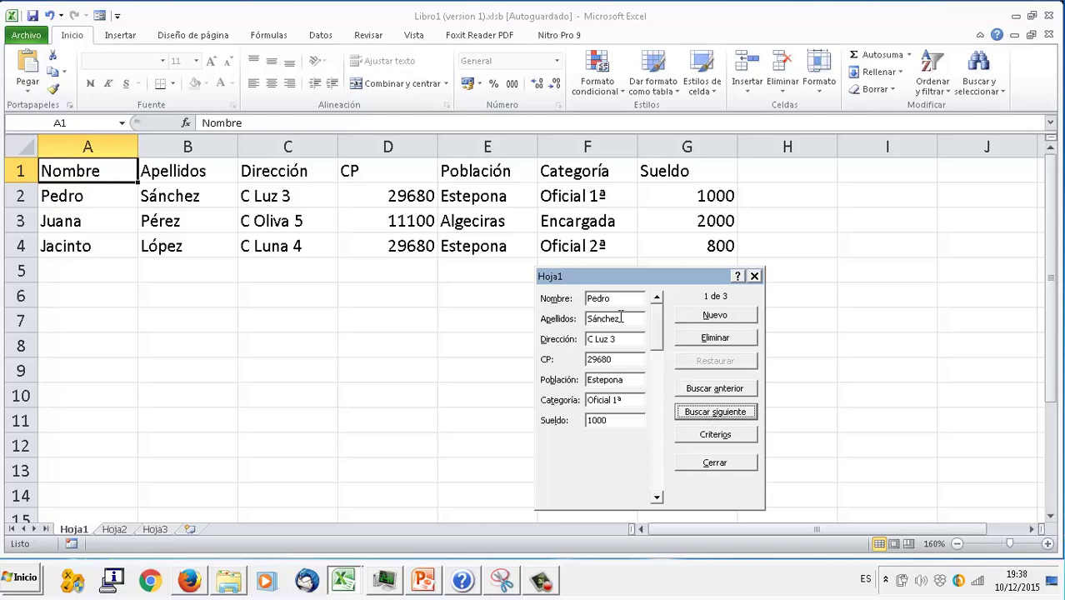
{"action": "left_click", "coordinate": [689, 464]}
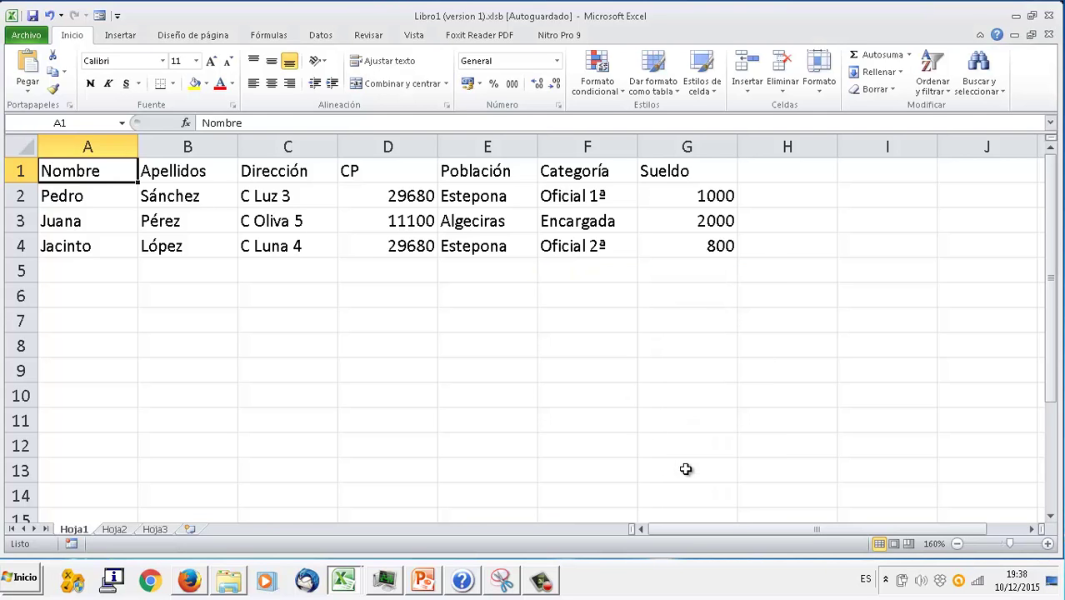
{"action": "left_click", "coordinate": [465, 267]}
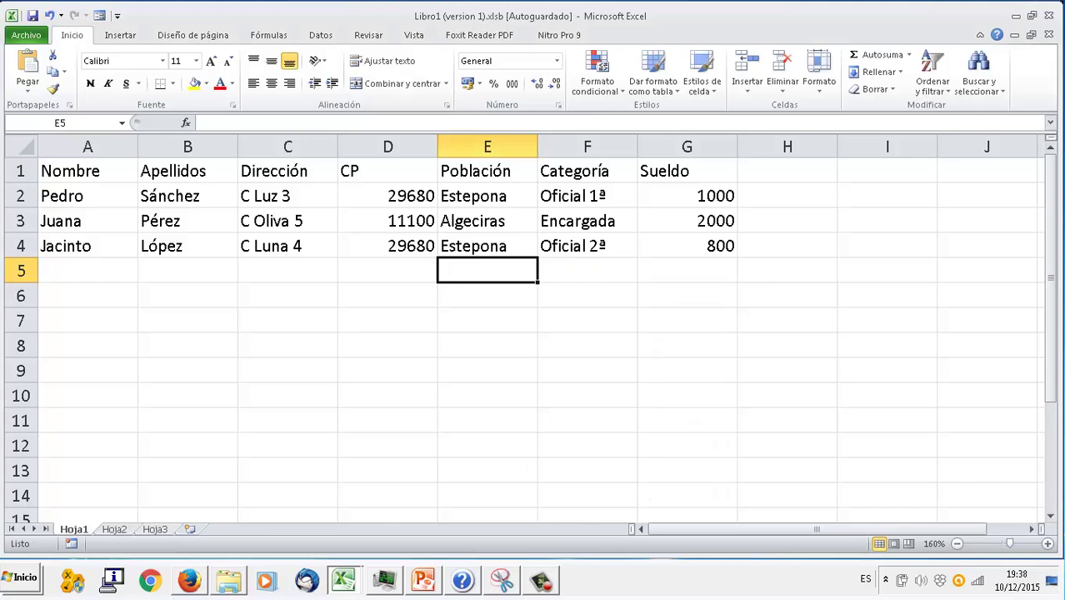